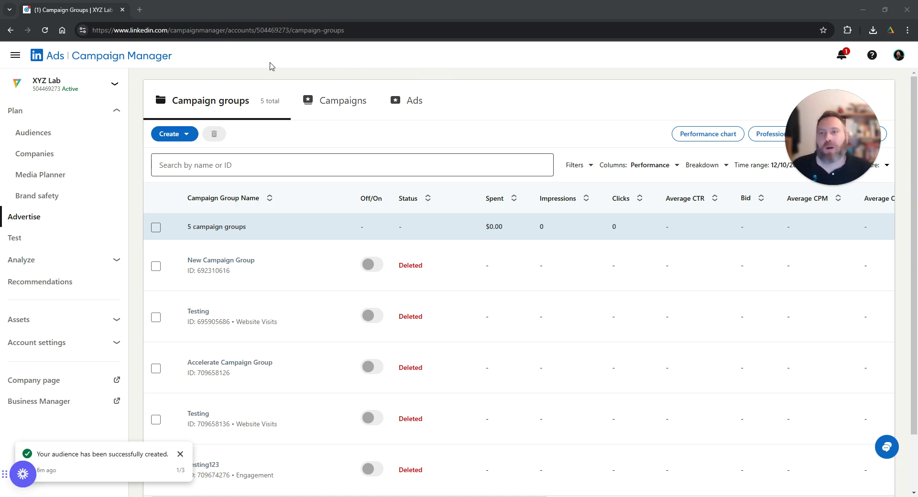
Highlight the campaignmanager part of the URL, then collapse and re-expand the Plan sidebar section.
{"action": "left_click", "coordinate": [131, 30]}
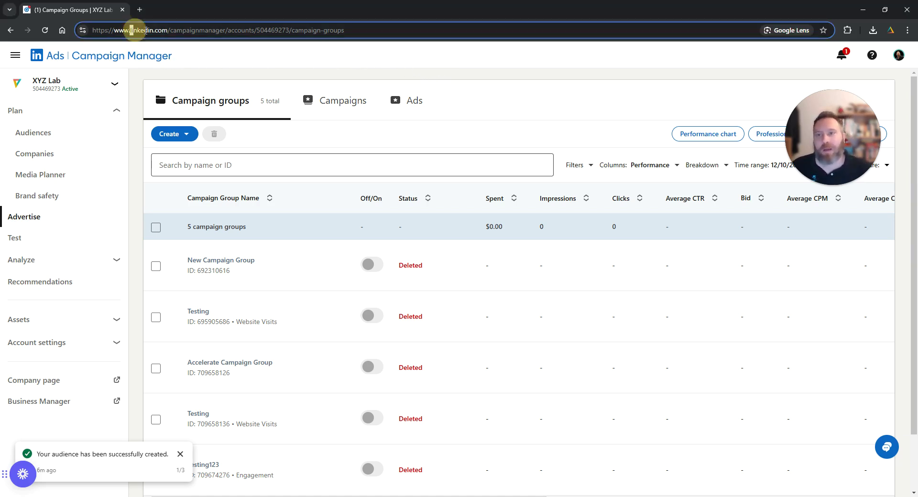
{"action": "left_click_drag", "start_coordinate": [131, 30], "coordinate": [227, 31]}
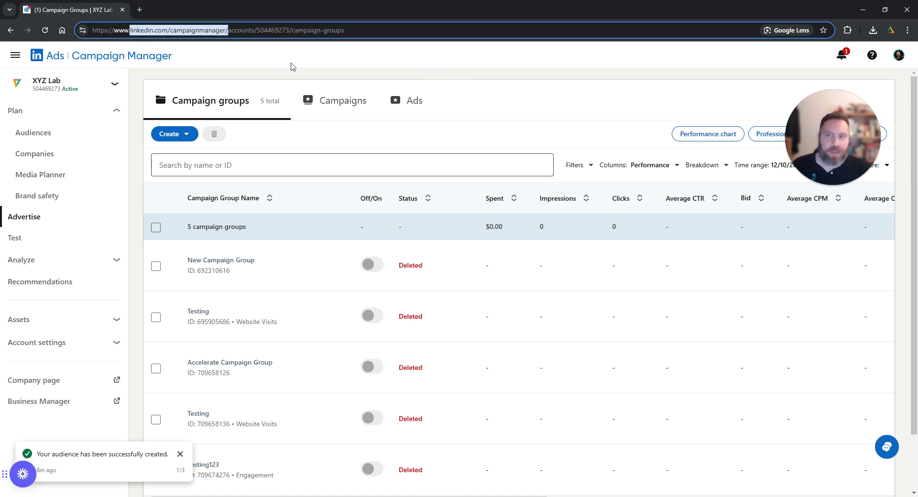
{"action": "left_click", "coordinate": [118, 113]}
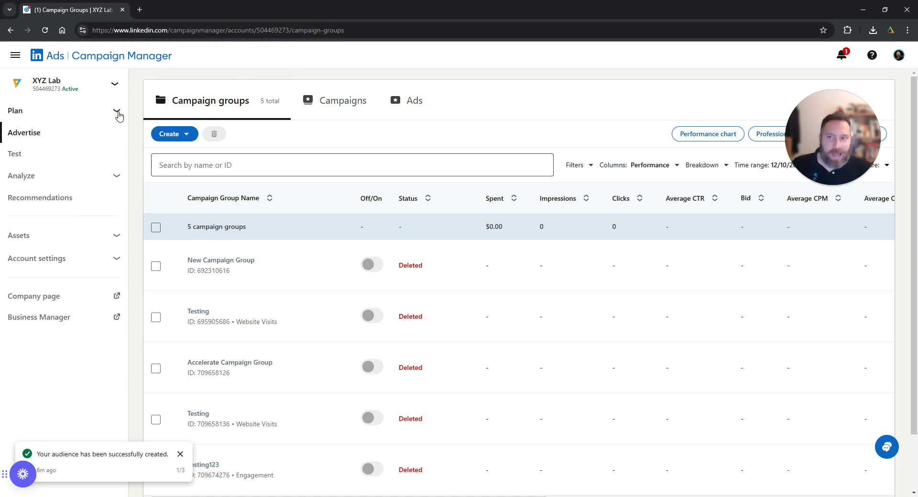
{"action": "left_click", "coordinate": [117, 114]}
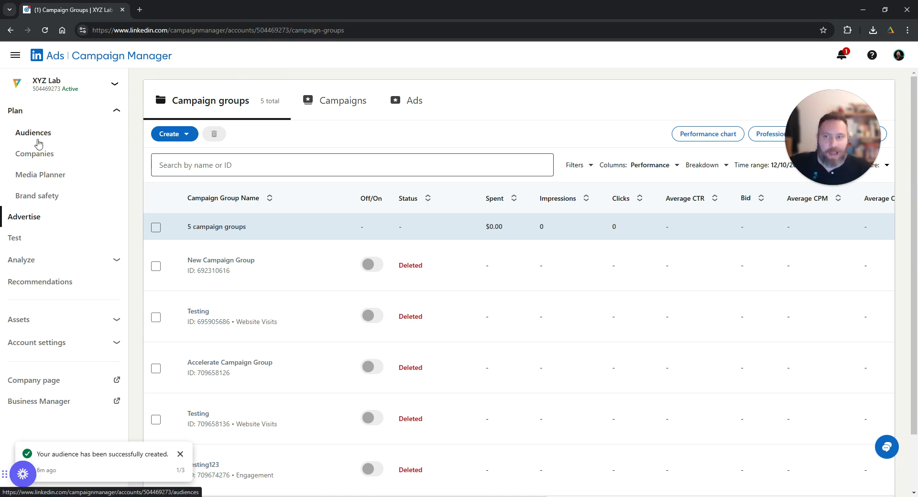
Go to Audiences, dismiss the announcement, and start a Matched audience with a Company / Contact source.
{"action": "left_click", "coordinate": [37, 136]}
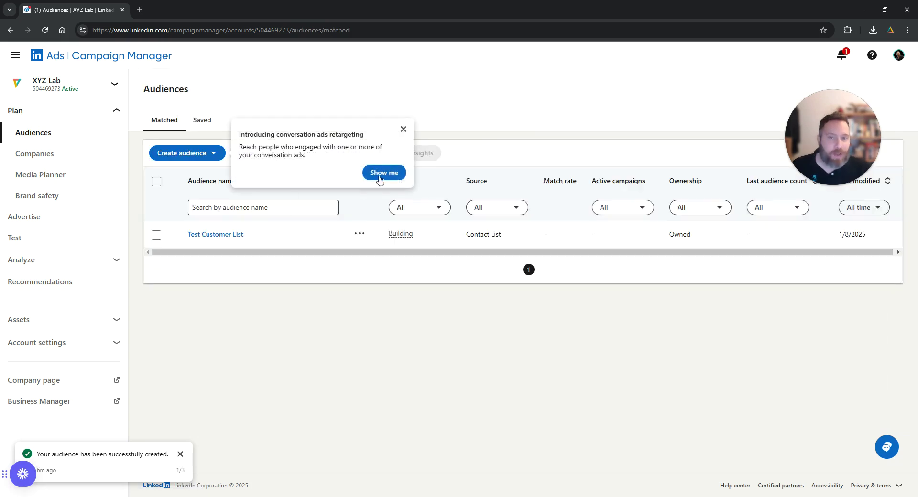
{"action": "left_click", "coordinate": [401, 129]}
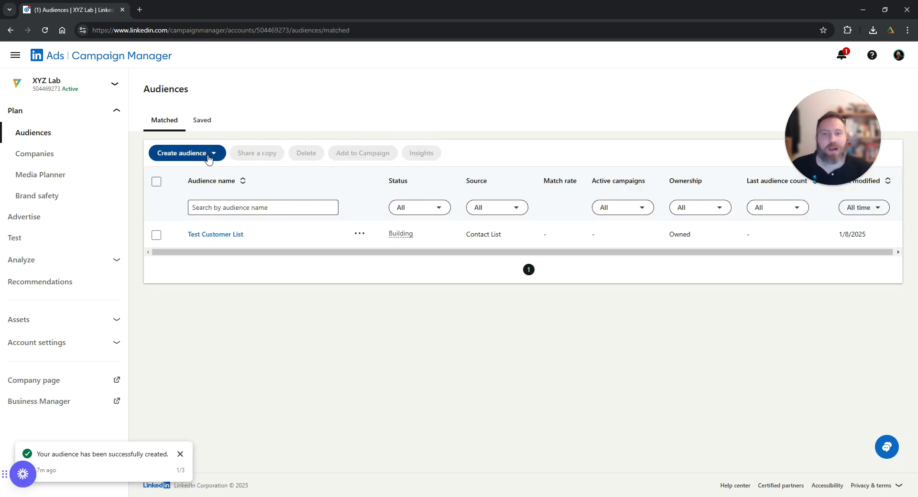
{"action": "left_click", "coordinate": [209, 159]}
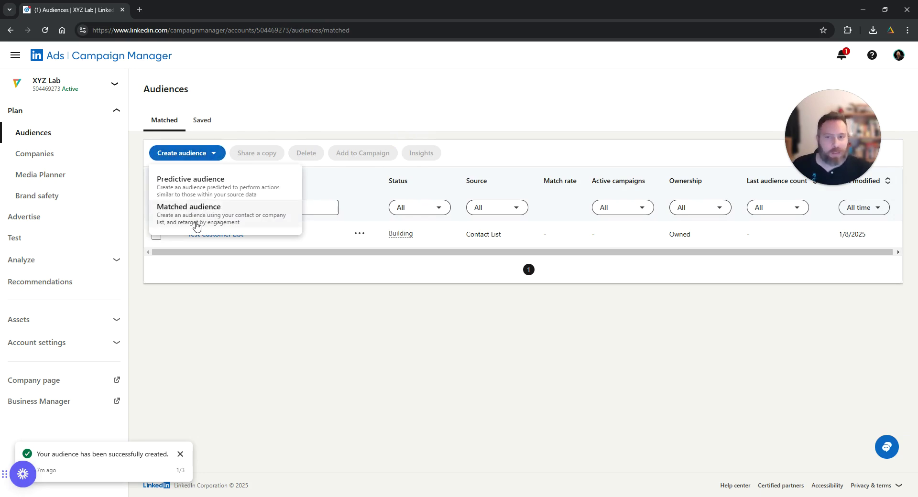
{"action": "left_click", "coordinate": [196, 225]}
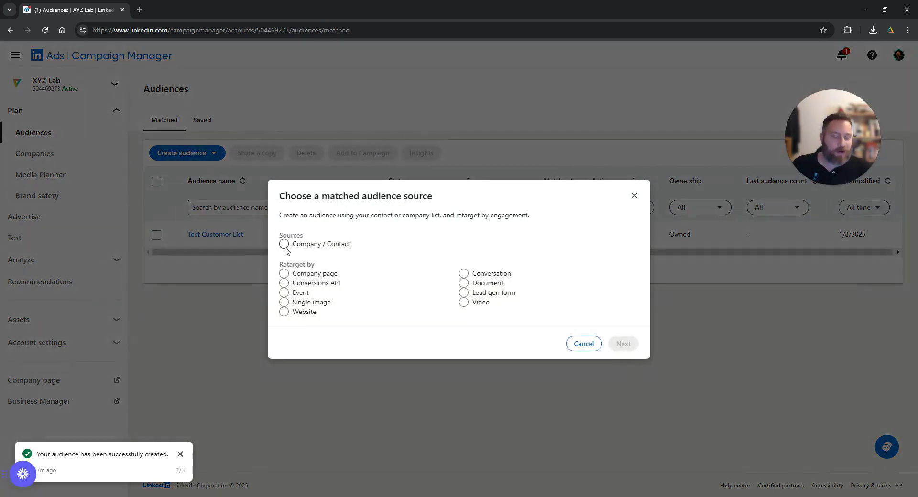
{"action": "left_click", "coordinate": [284, 245]}
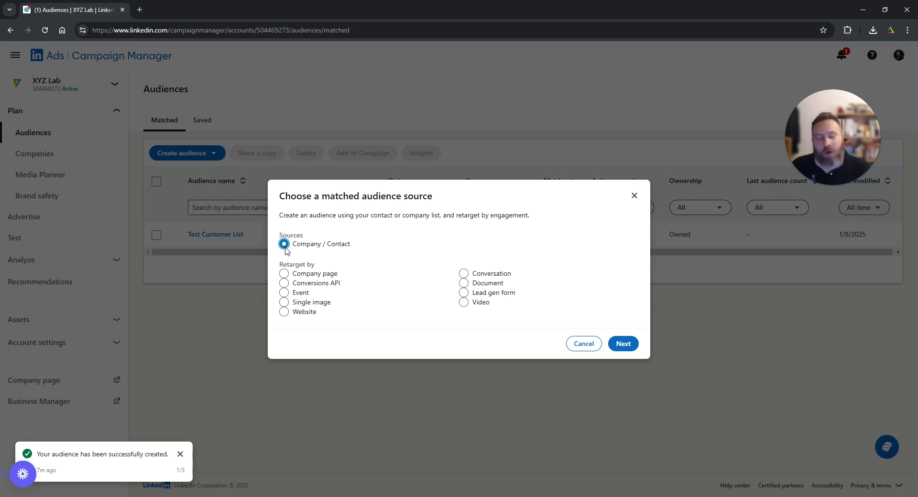
Name the list upload 'Test Company List' and set its list type to Company list.
{"action": "left_click", "coordinate": [630, 350]}
{"action": "left_click", "coordinate": [367, 190]}
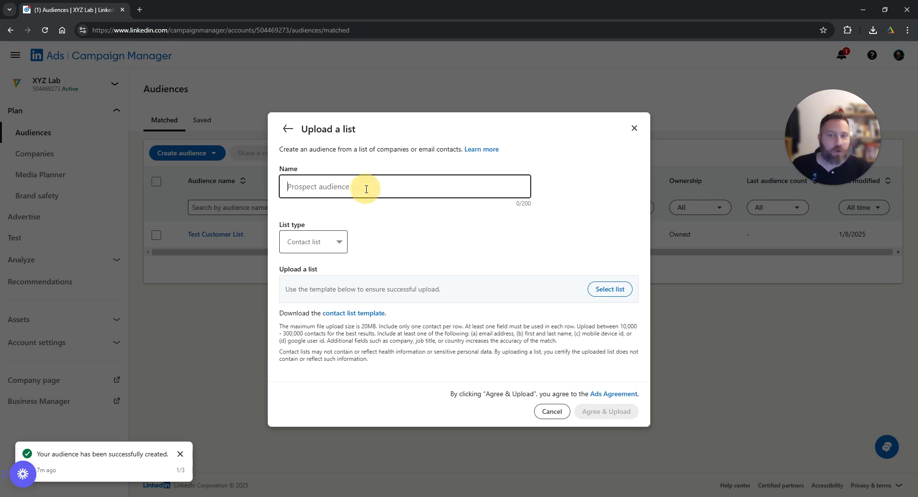
{"action": "type", "text": "Tes"}
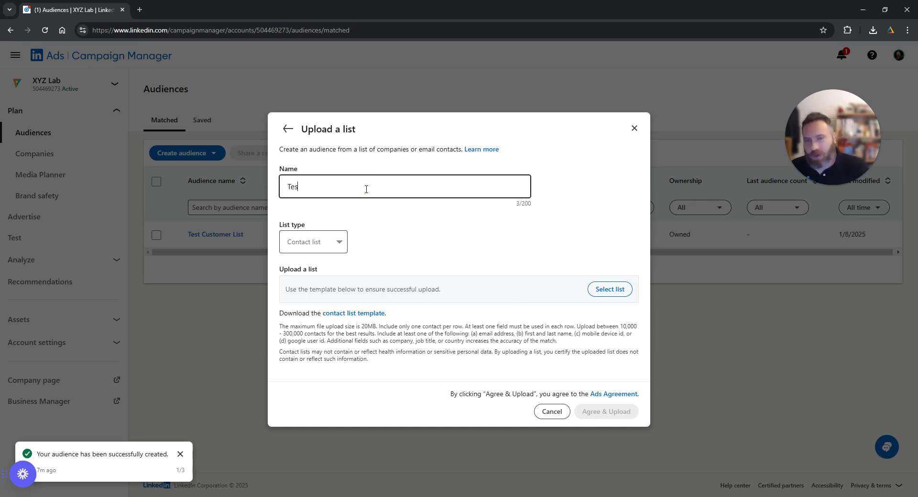
{"action": "type", "text": "t Company "}
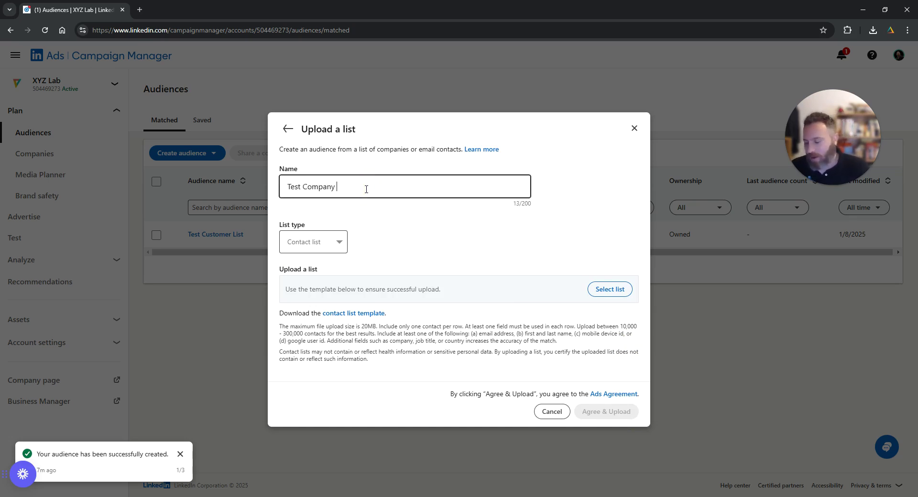
{"action": "type", "text": "List"}
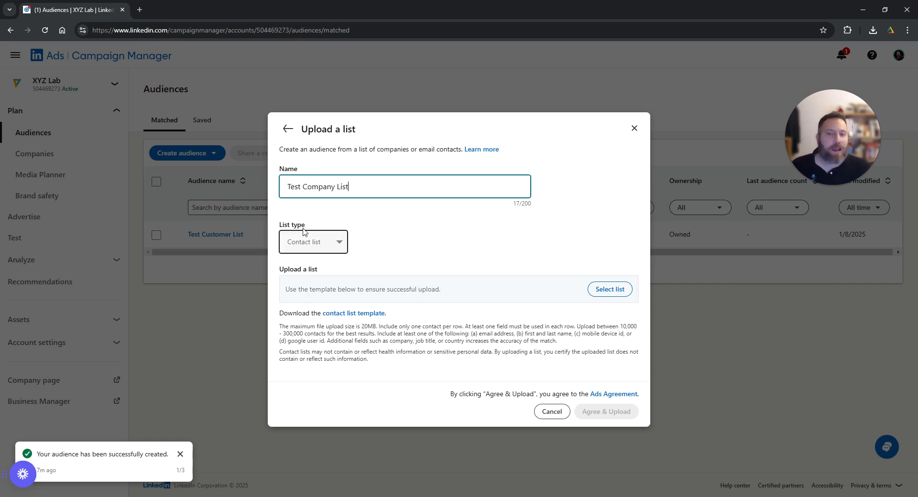
{"action": "left_click", "coordinate": [327, 245]}
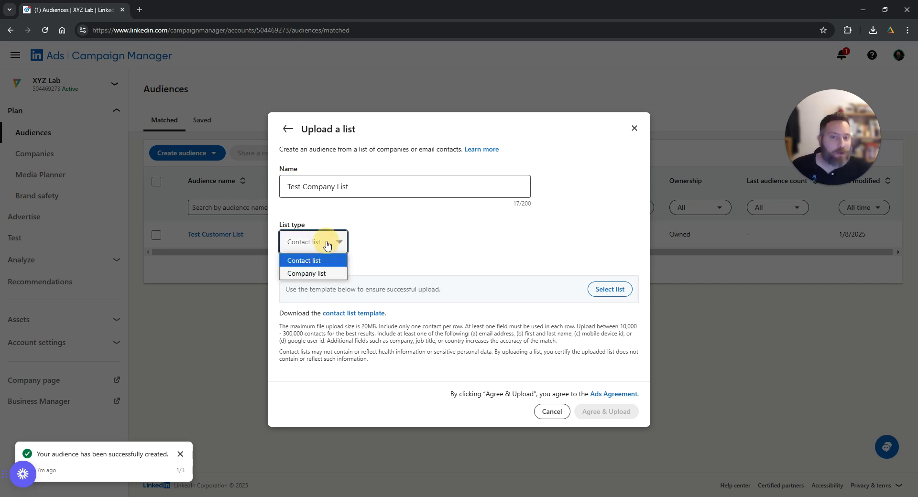
{"action": "left_click", "coordinate": [315, 274]}
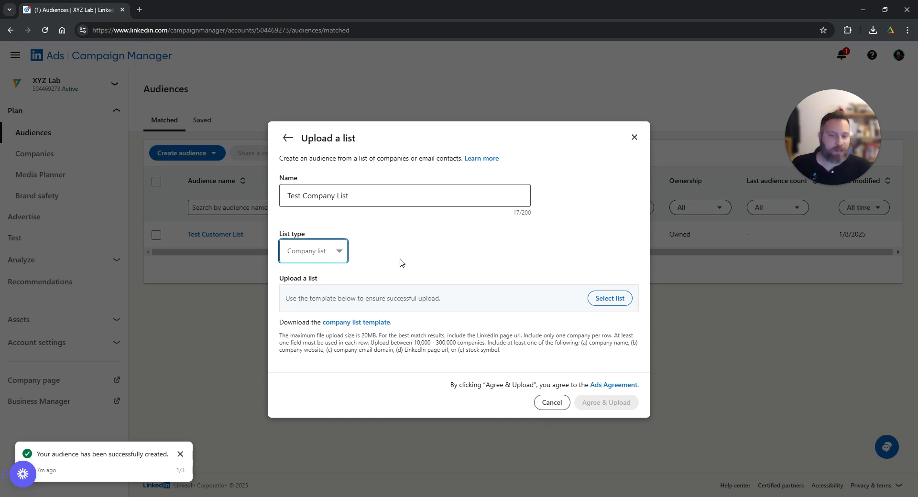
Download the company list template.
{"action": "left_click_drag", "start_coordinate": [288, 325], "coordinate": [431, 328]}
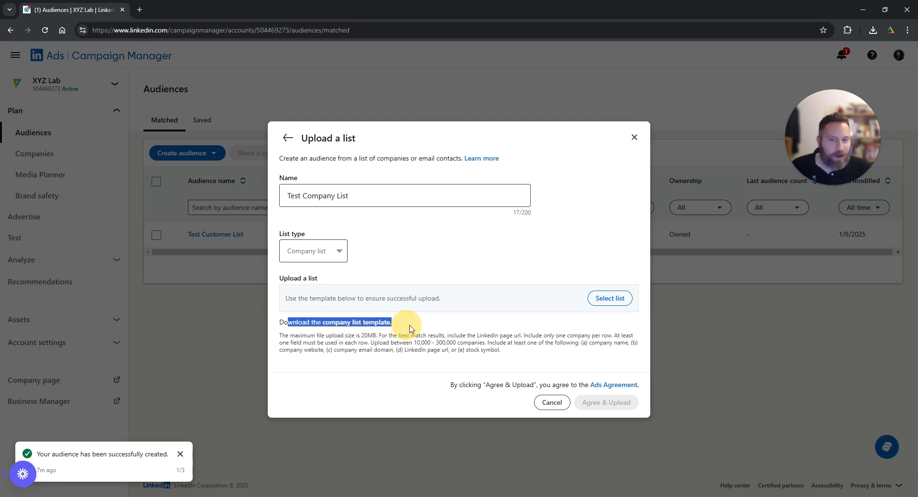
{"action": "left_click", "coordinate": [432, 327]}
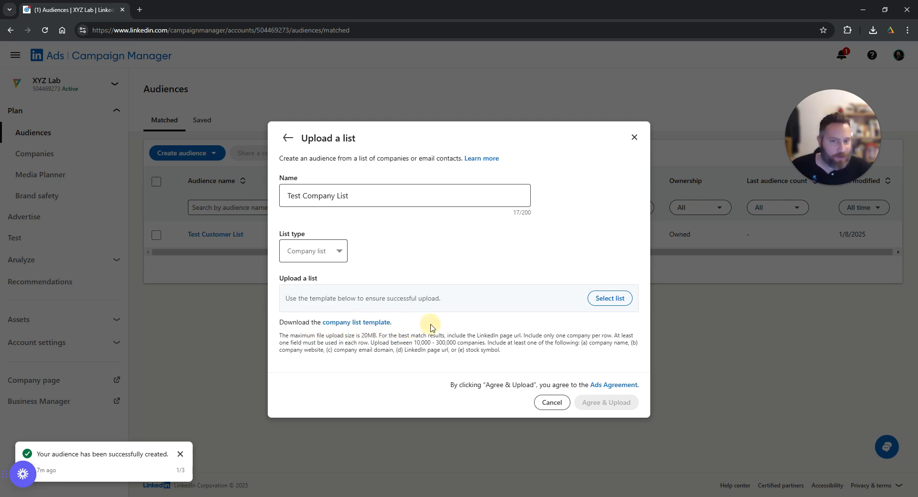
{"action": "left_click", "coordinate": [390, 323]}
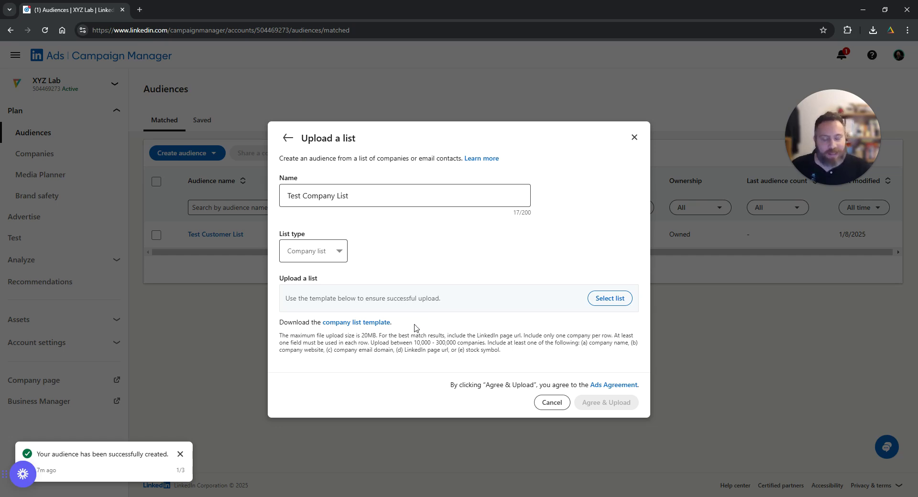
Bring up the Company List spreadsheet and widen column D to show the full LinkedIn URL.
{"action": "left_click", "coordinate": [430, 461]}
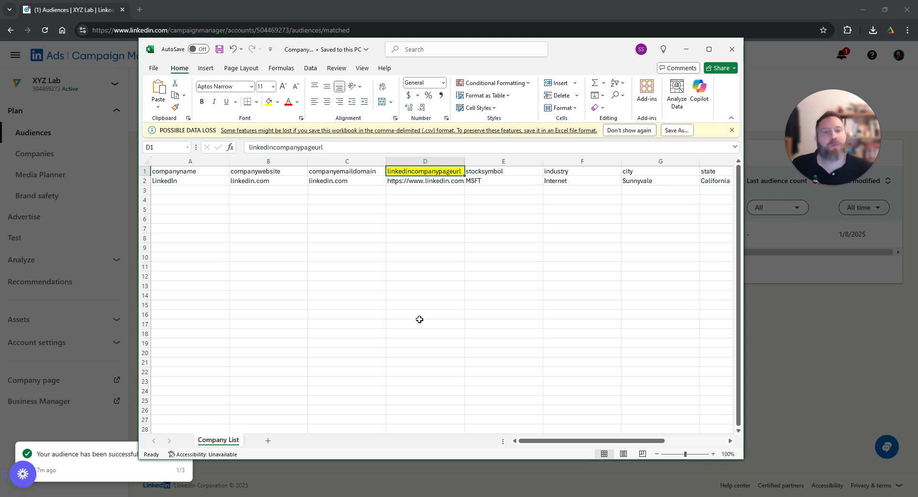
{"action": "double_click", "coordinate": [437, 171]}
{"action": "left_click", "coordinate": [431, 203]}
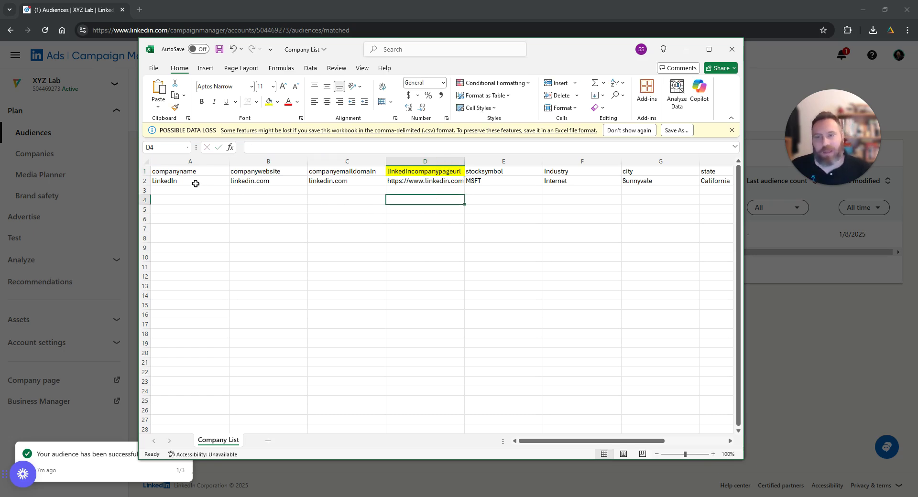
{"action": "left_click_drag", "start_coordinate": [429, 181], "coordinate": [426, 426]}
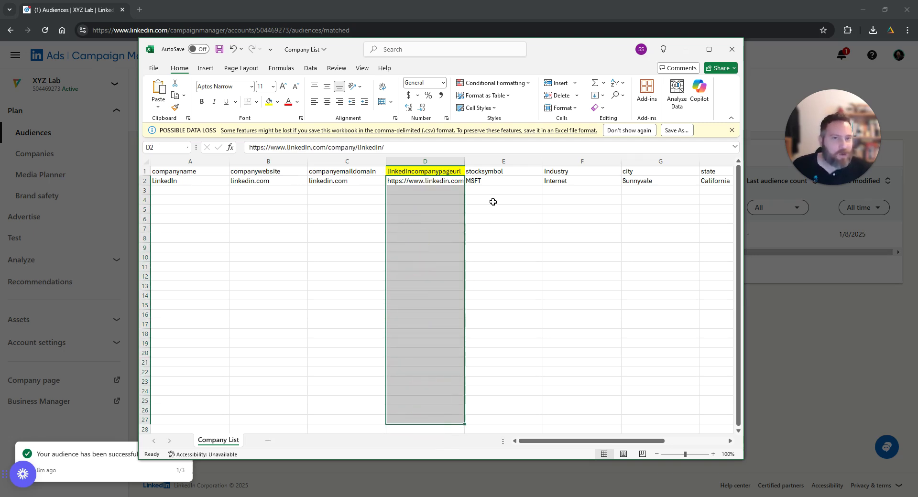
{"action": "mouse_move", "coordinate": [494, 181]}
{"action": "left_mouse_down"}
{"action": "mouse_move", "coordinate": [733, 183]}
{"action": "mouse_move", "coordinate": [441, 208]}
{"action": "left_mouse_up"}
{"action": "left_click", "coordinate": [361, 183]}
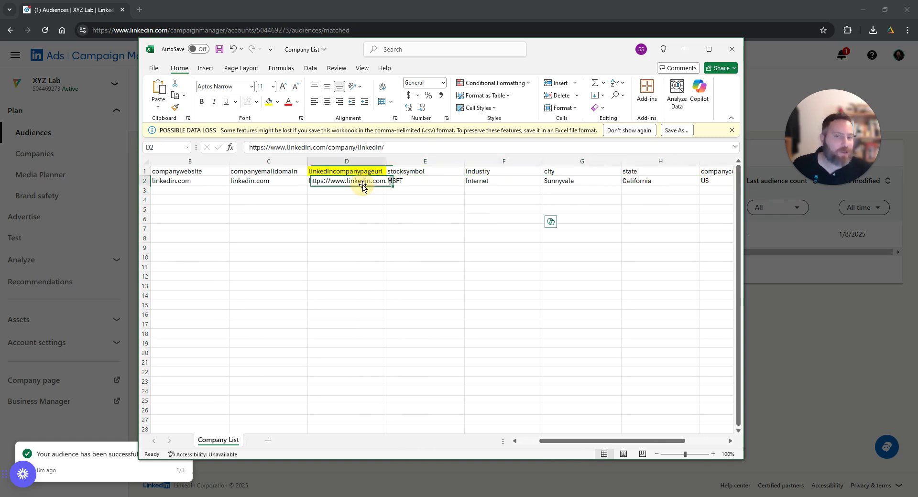
{"action": "left_click_drag", "start_coordinate": [573, 447], "coordinate": [545, 445]}
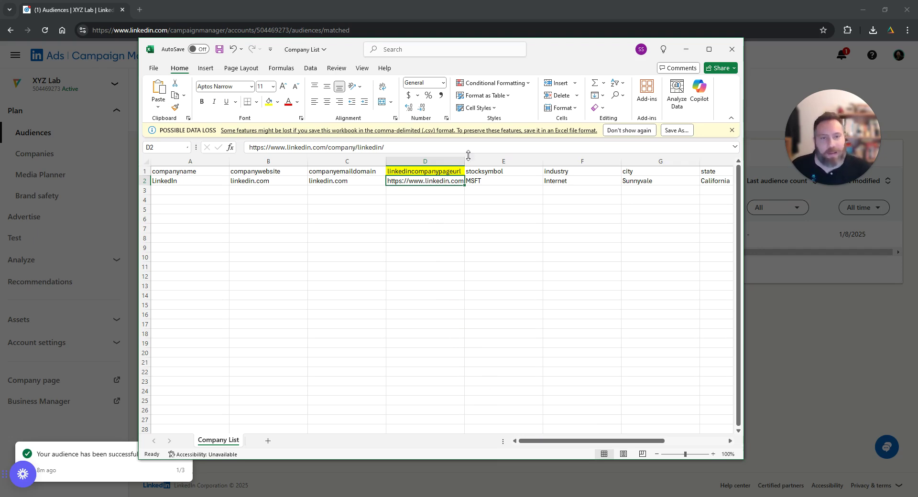
{"action": "left_click_drag", "start_coordinate": [464, 162], "coordinate": [541, 161]}
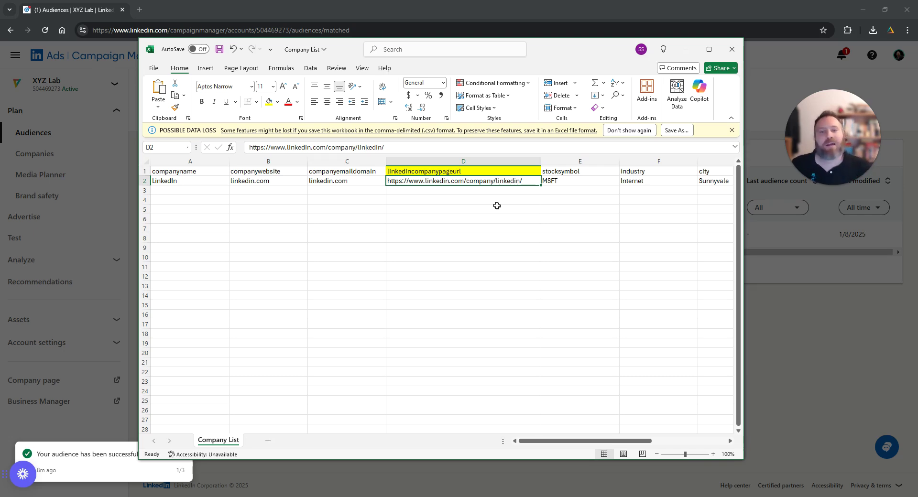
Review the companyname and linkedincompanypageurl columns and the example row across columns A–D.
{"action": "left_click_drag", "start_coordinate": [560, 441], "coordinate": [558, 445]}
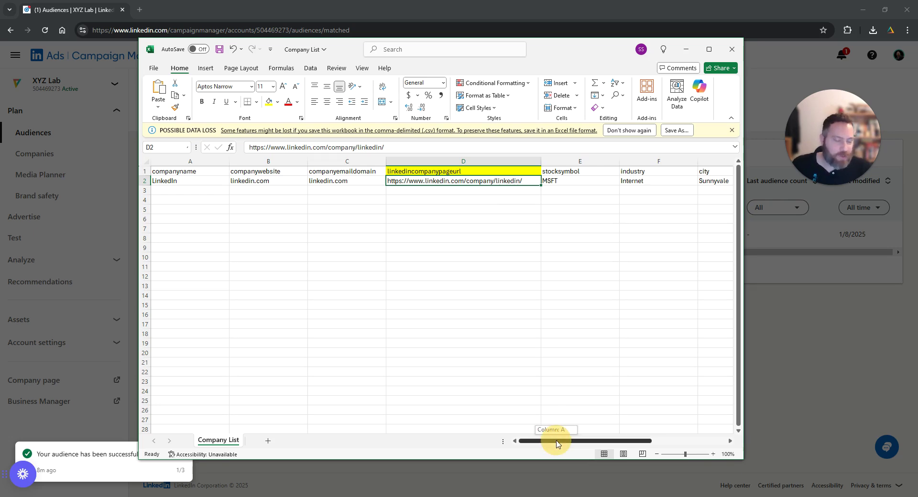
{"action": "left_click", "coordinate": [497, 158]}
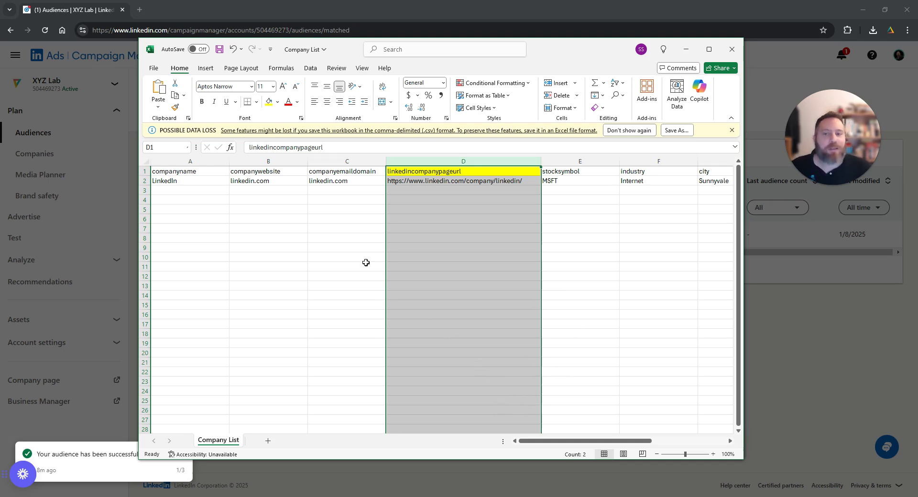
{"action": "left_click", "coordinate": [202, 174]}
{"action": "key", "text": "ctrl+space"}
{"action": "left_click", "coordinate": [202, 179]}
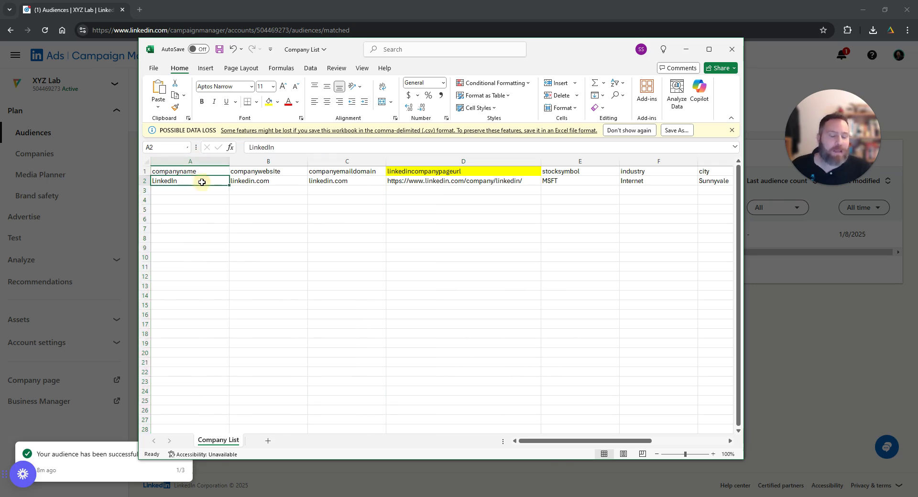
{"action": "left_click", "coordinate": [466, 182]}
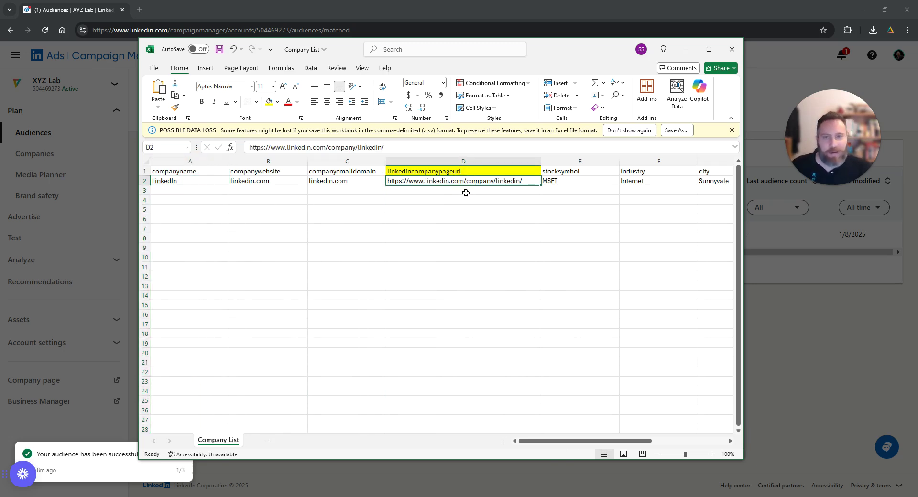
{"action": "left_click", "coordinate": [461, 218]}
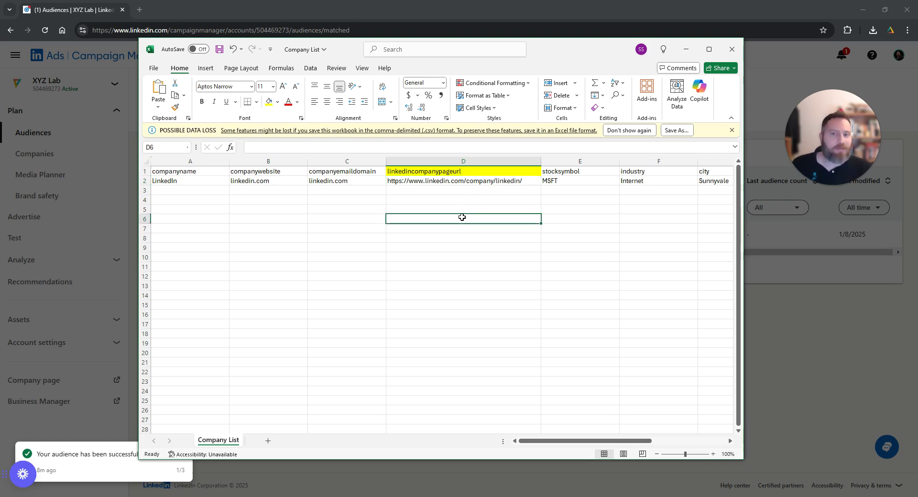
{"action": "left_click_drag", "start_coordinate": [204, 161], "coordinate": [483, 163]}
{"action": "left_click", "coordinate": [477, 180]}
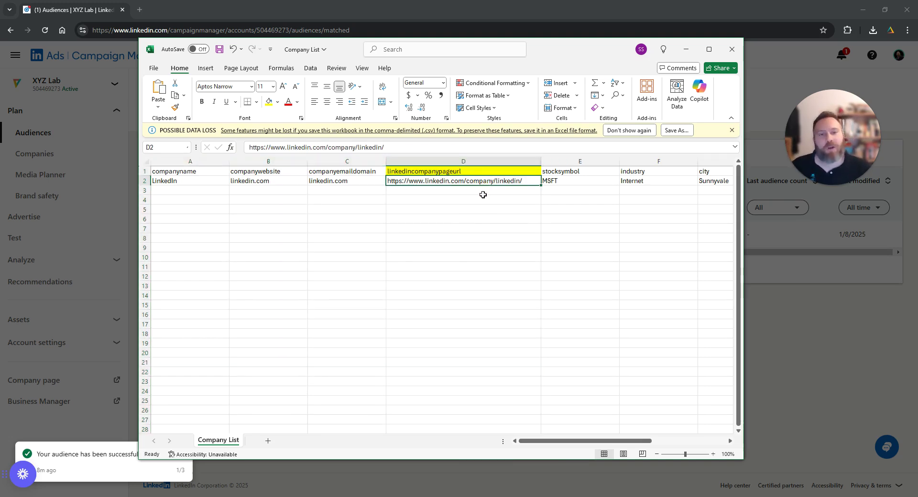
Minimize Excel, select Company List.csv as the list, and agree to upload it.
{"action": "left_click", "coordinate": [684, 50]}
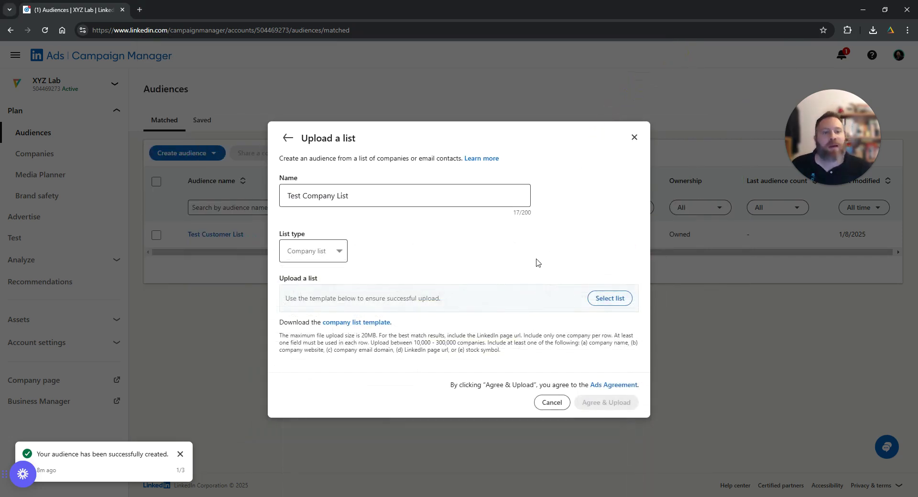
{"action": "left_click", "coordinate": [627, 302]}
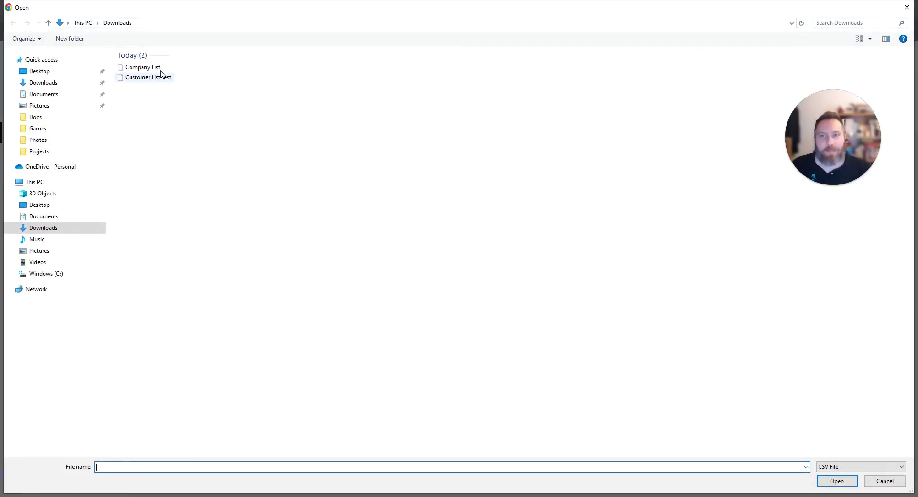
{"action": "left_click", "coordinate": [143, 67]}
{"action": "left_click", "coordinate": [820, 477]}
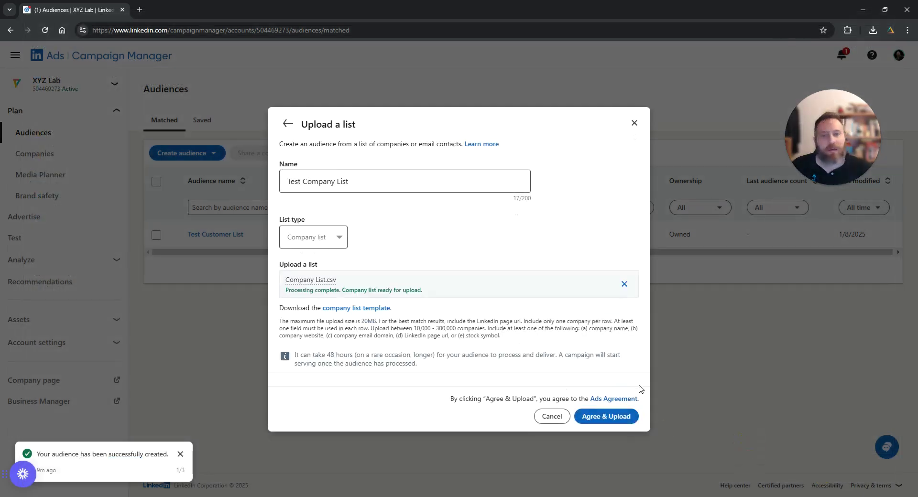
{"action": "left_click", "coordinate": [617, 423]}
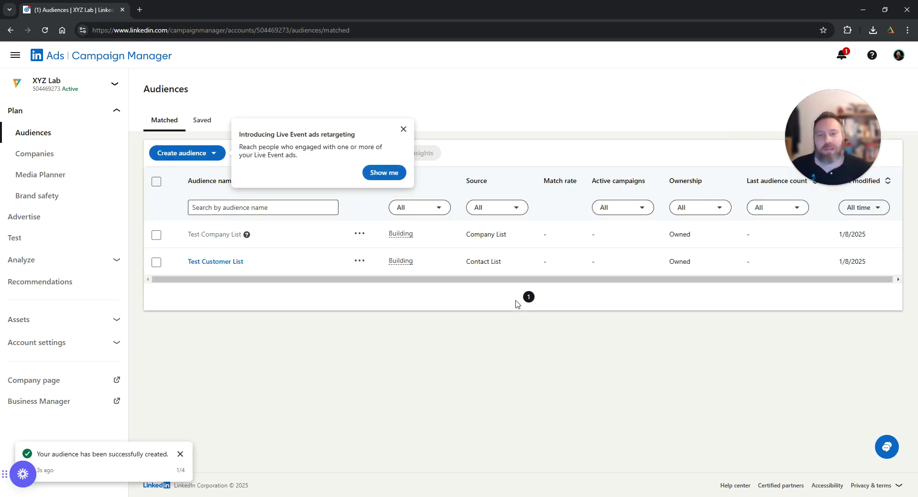
Close the Live Event ads popup and point out Test Company List's Building status.
{"action": "left_click", "coordinate": [403, 130]}
{"action": "left_click_drag", "start_coordinate": [415, 234], "coordinate": [388, 237]}
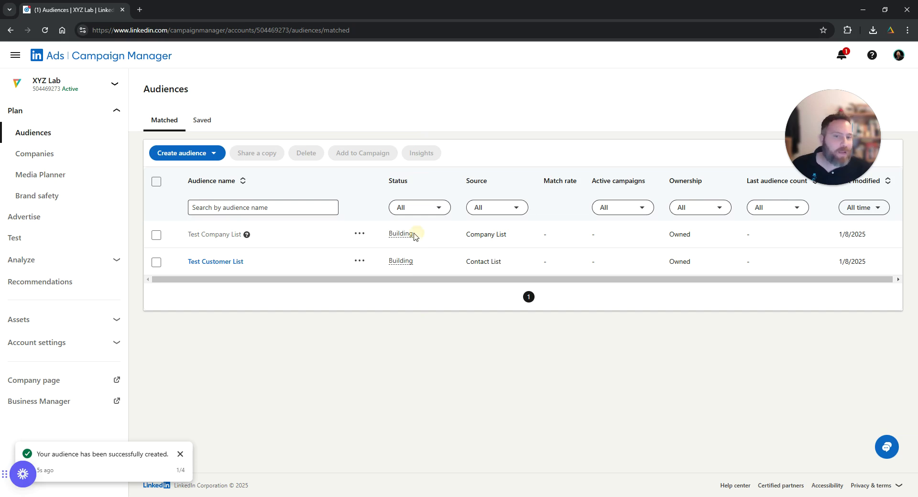